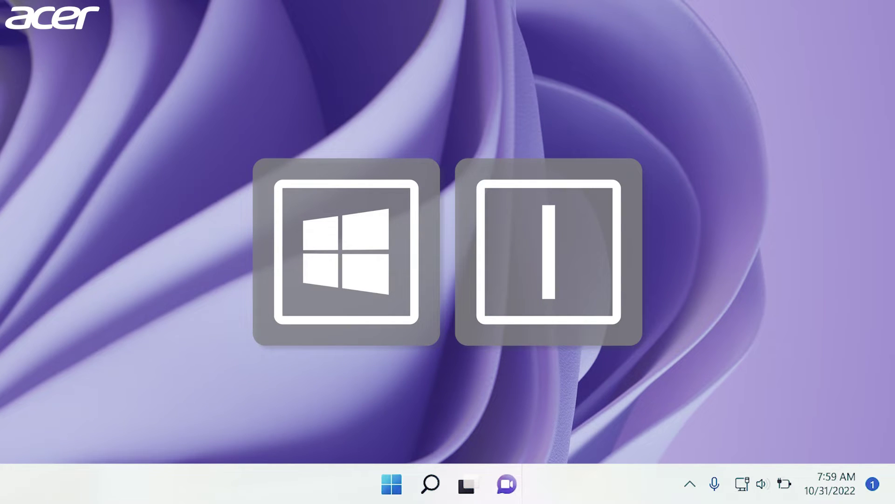
# - Open Windows Settings with Windows+I and go to the Bluetooth & devices page
pyautogui.press('super+i')
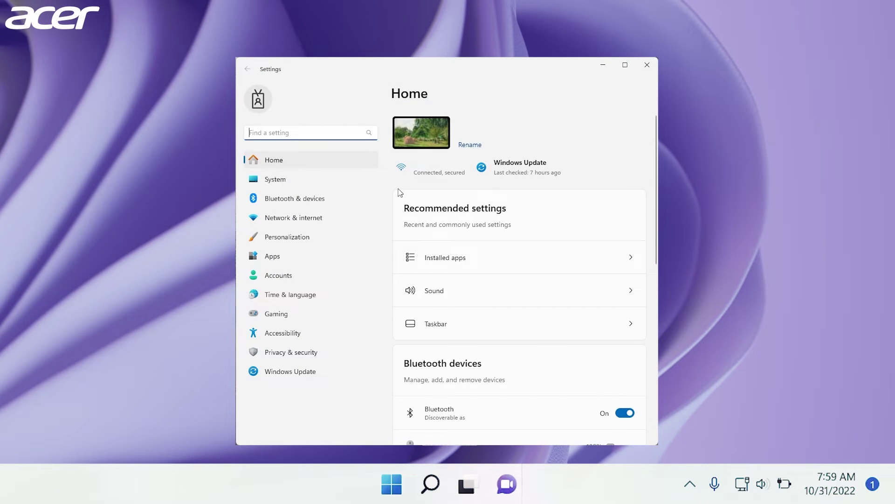
pyautogui.click(353, 202)
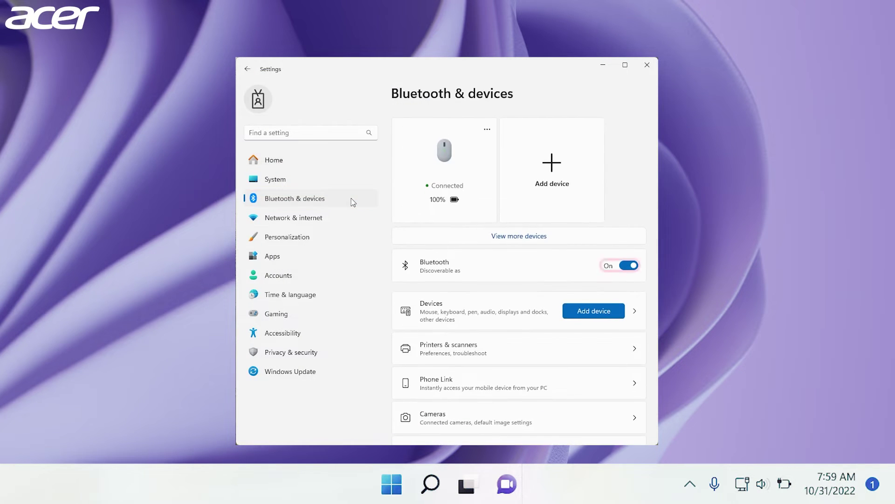
# - Start adding a new device from the Bluetooth & devices Add device tile
pyautogui.click(551, 207)
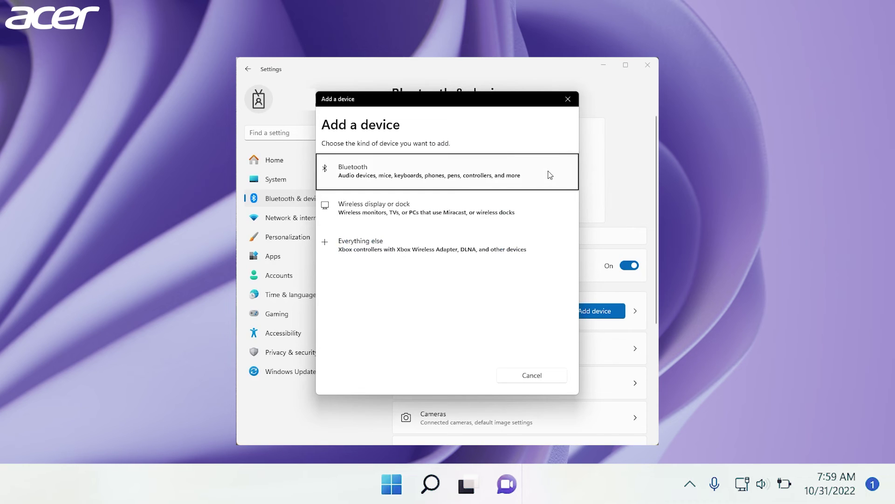
# - Search for Bluetooth devices and connect to the XBOX Wireless Controller
pyautogui.click(548, 170)
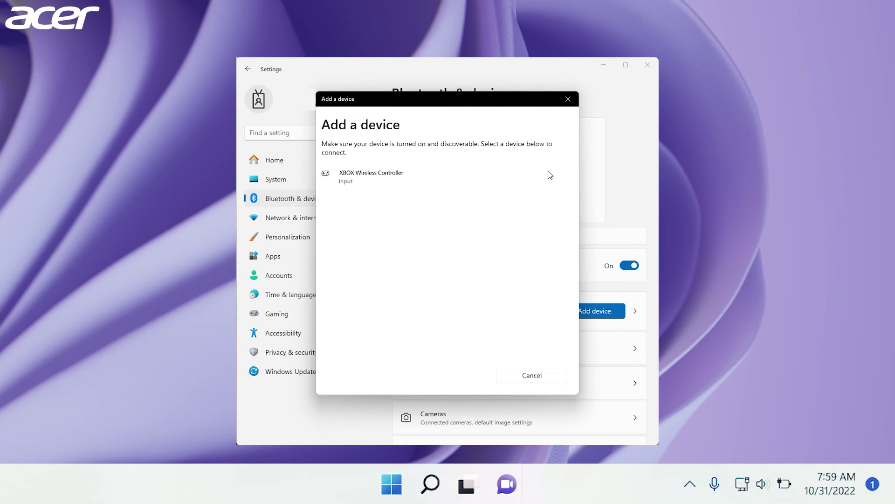
pyautogui.click(490, 180)
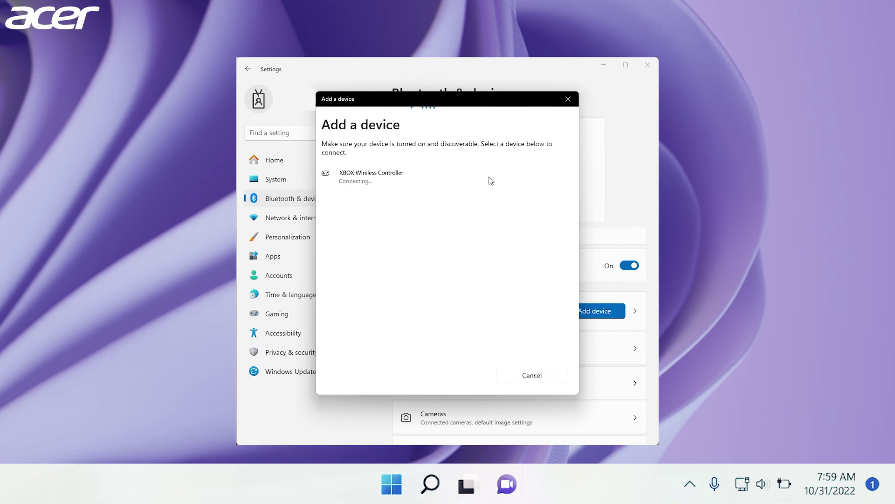